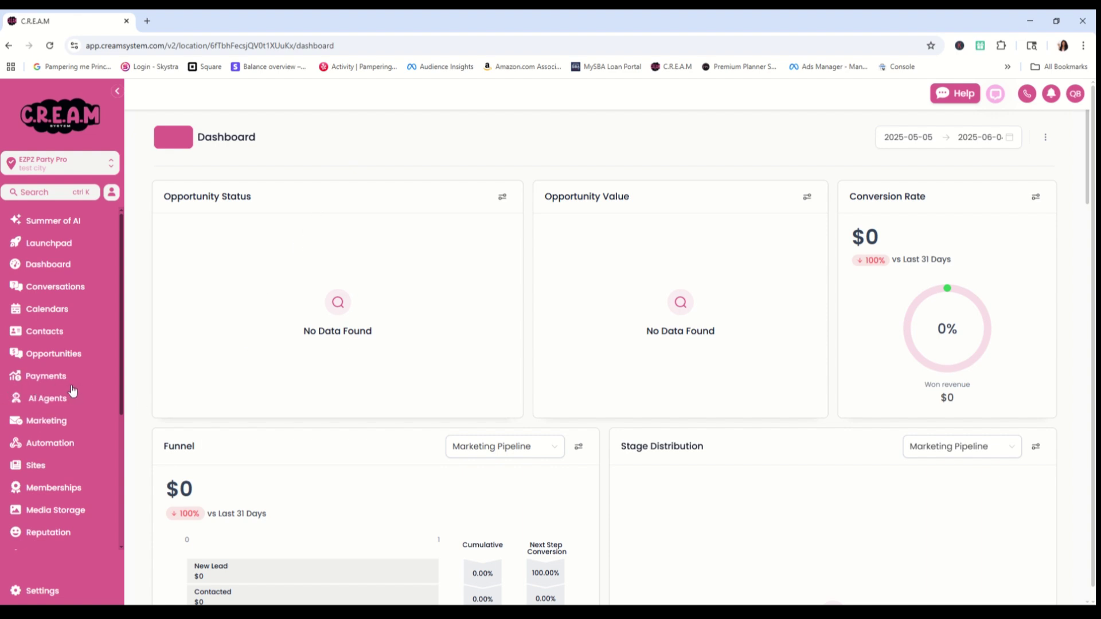
Start creating a new product from the Payments product list.
left_click(49, 381)
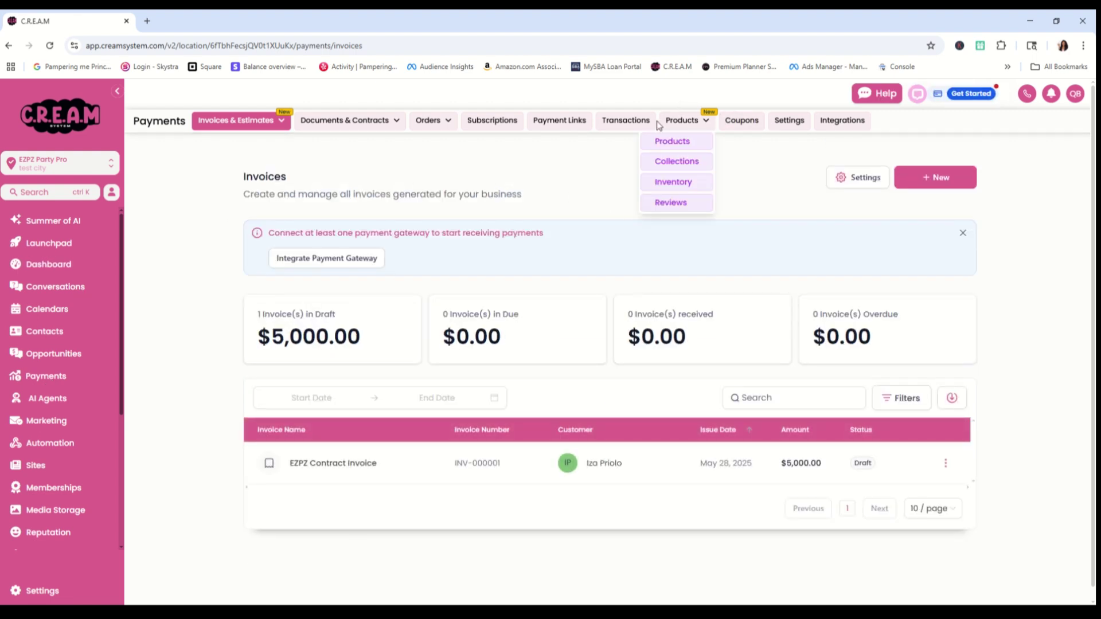
left_click(691, 119)
left_click(686, 140)
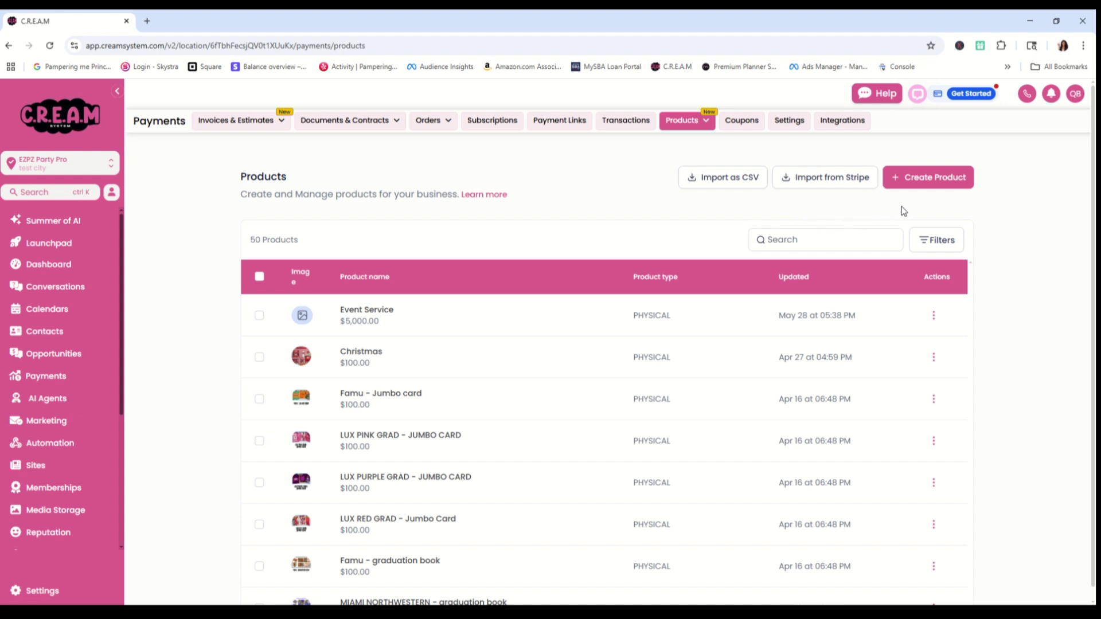
left_click(916, 183)
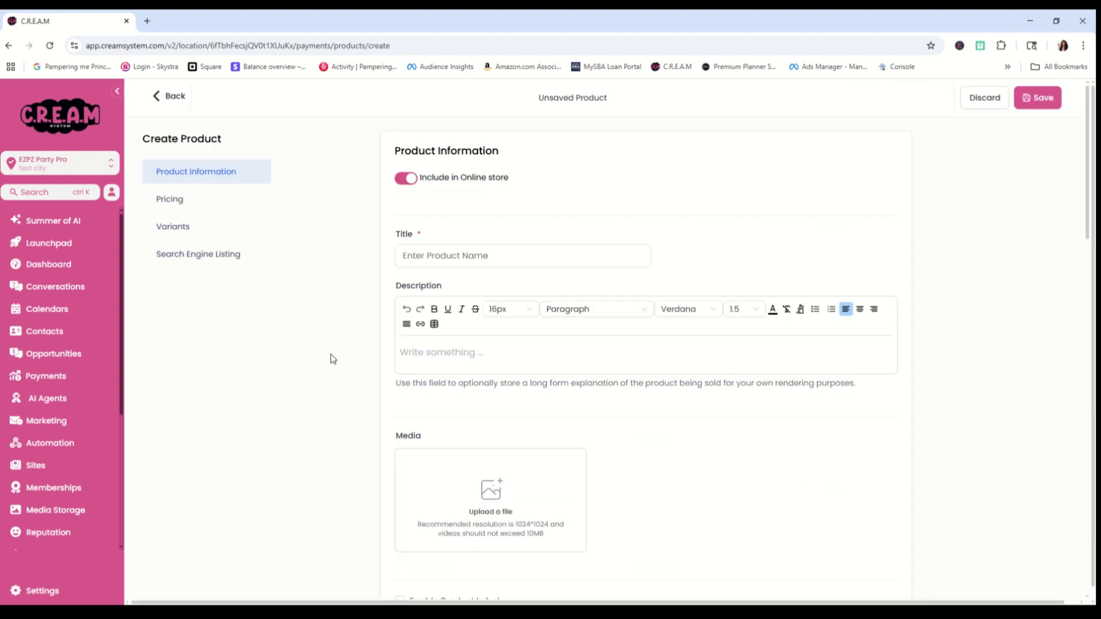
Title the product "Pink Baby Shower Yard Sign" and add the "Instant Download" description of the Editable Baby Shower Yard Sign Templates with its product features.
left_click(433, 256)
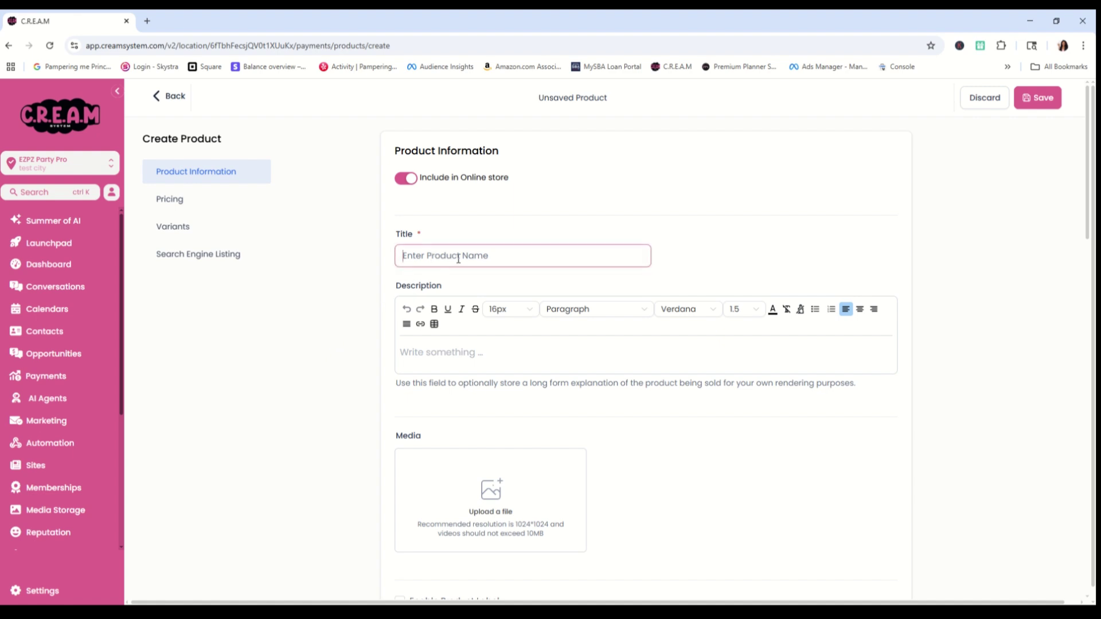
type("Pink Baby Shower Yard Sign")
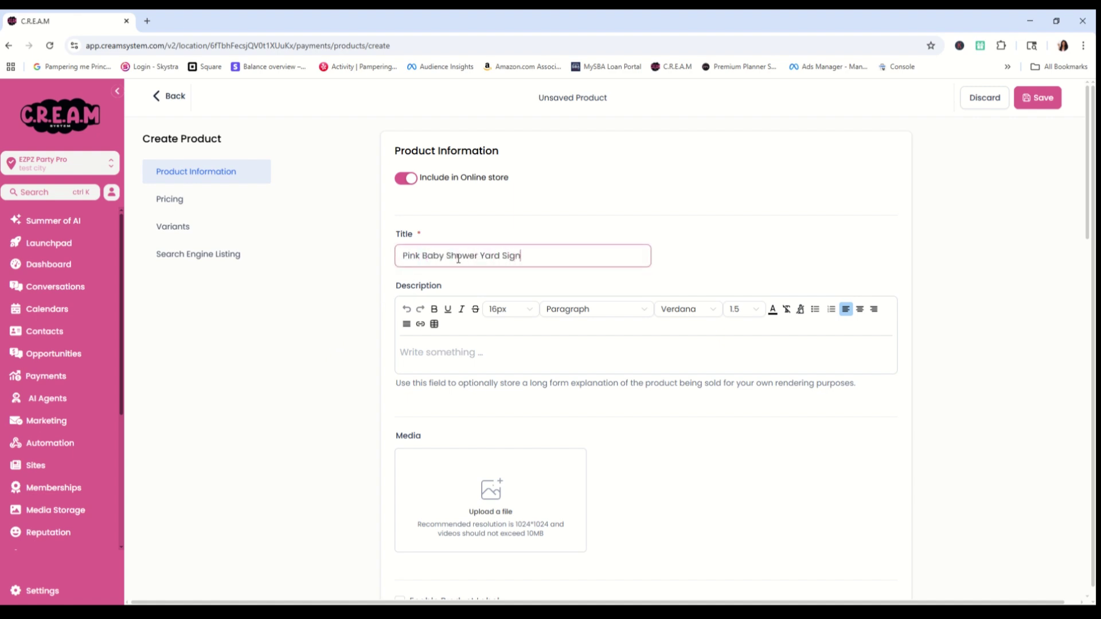
left_click(434, 352)
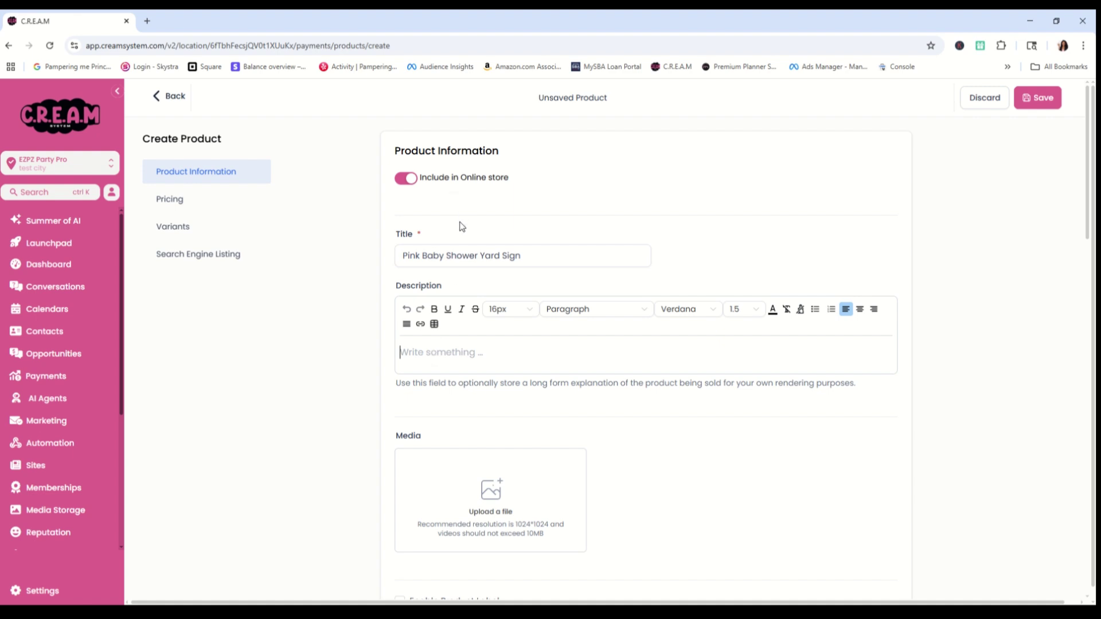
type("Instant Download Celebrate the arrival of a little one in style with our Editable Baby Shower Yard Sign Templates! Perfect for welcoming guests, guiding them to the event, or adding a festive touch to your outdoor décor, these beautifully designed templates are easy to customize and print at home or with a professional printer. ✨ Product Features: Fully editable Canva templates – no design experience needed Instant digital download – start customizing right away Multiple designs and sizes included for versatility Gender-neutral, girl, and boy-themed options High-resolution files for clear, vibrant prints 🎨 Just personalize the text, adjust the colors if desired, and download your finished design. Whether you're hosting a baby shower at home, in a venue, or a backyard, these signs will make a sweet and stylish impression.")
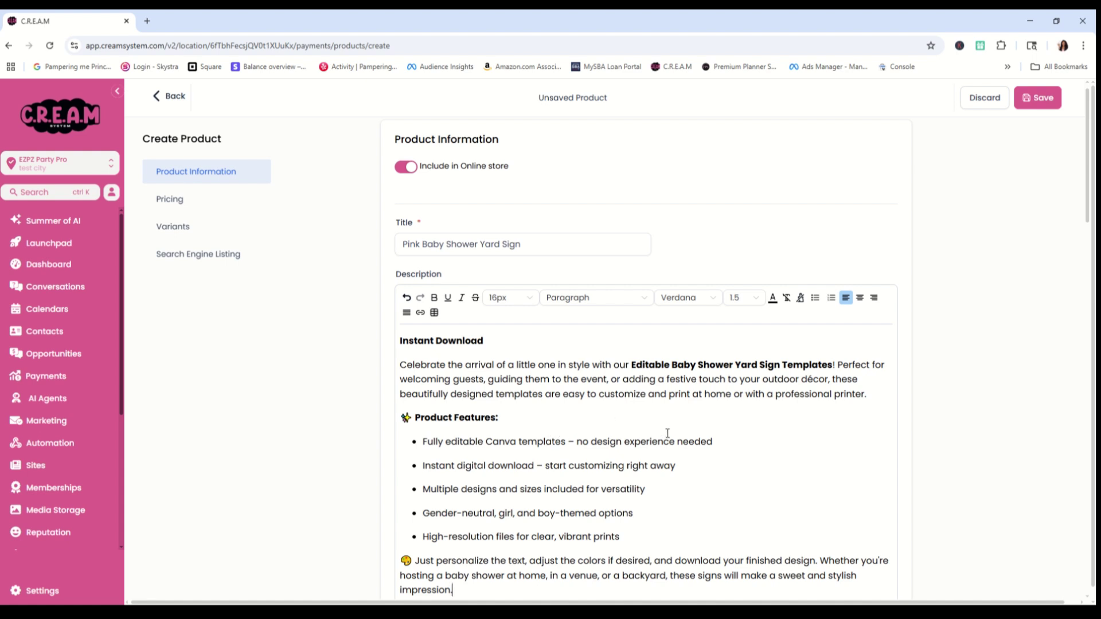
Upload the "Adventure Begins Girl Yard sign" image to media storage and attach it as the product's media.
scroll(553, 389, "down", 2)
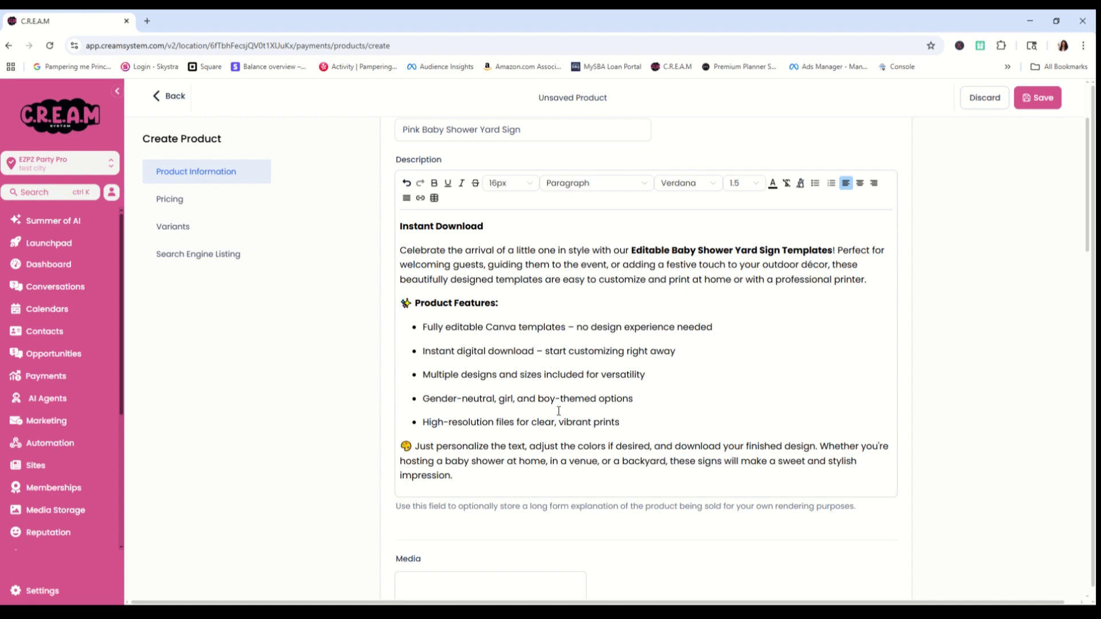
scroll(557, 411, "down", 5)
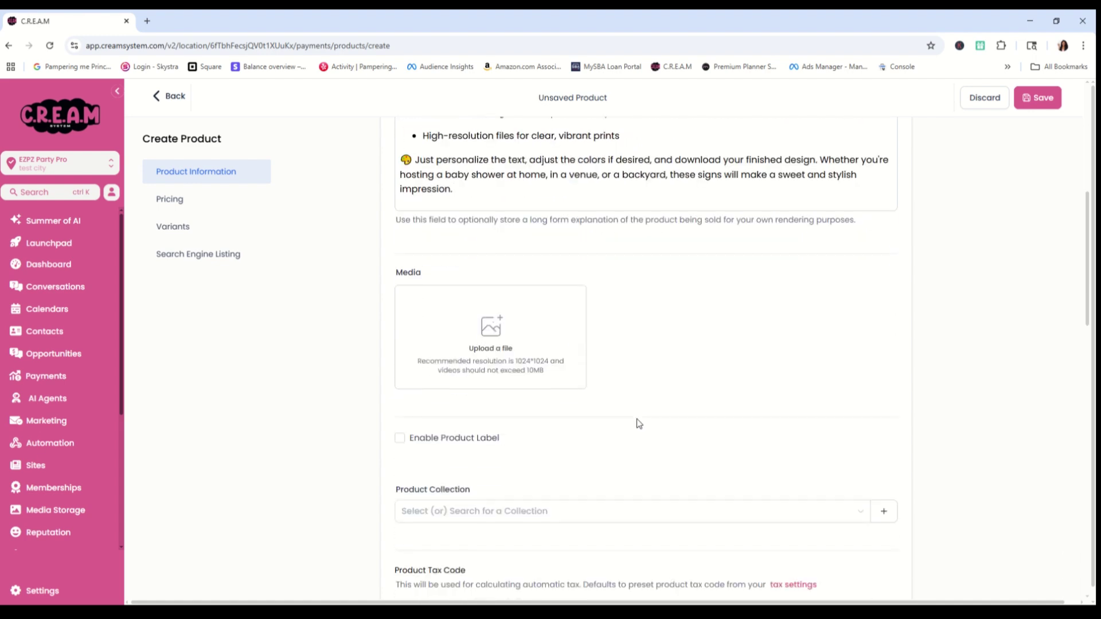
left_click(499, 352)
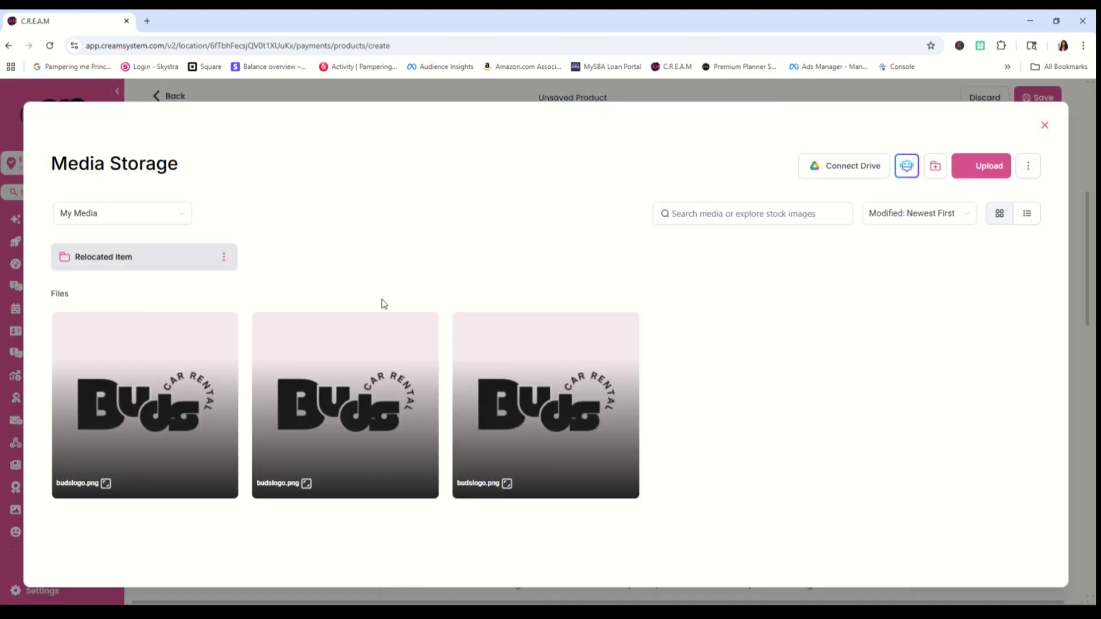
left_click(980, 167)
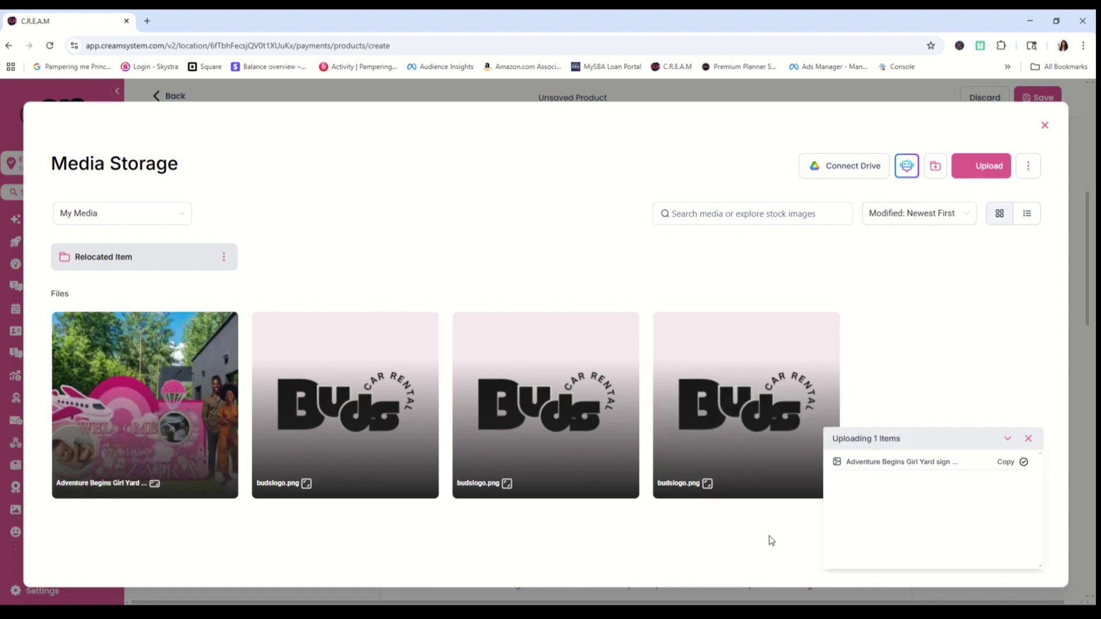
mouse_move(143, 479)
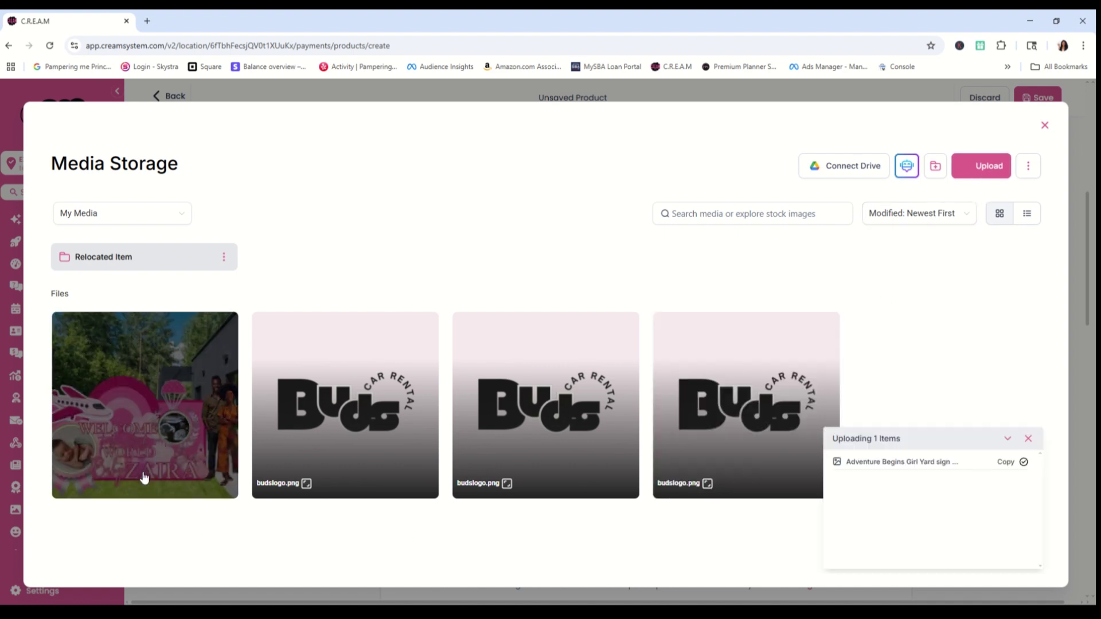
left_click(139, 424)
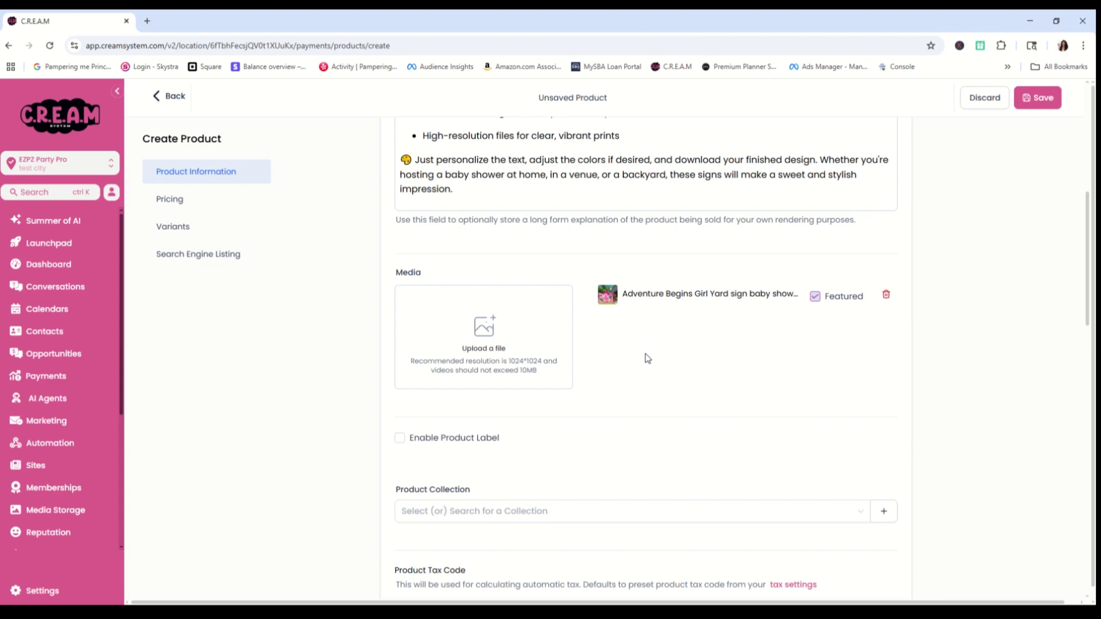
Set the one-time price to $75 and the compare-at price to $275, and save the product.
scroll(634, 380, "down", 14)
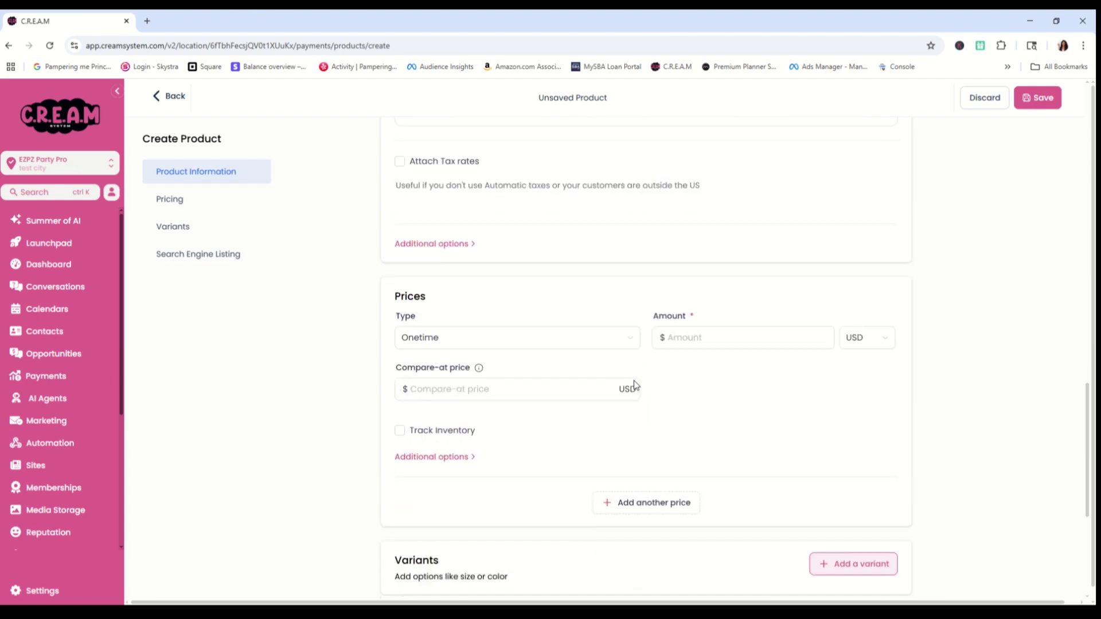
scroll(646, 386, "down", 1)
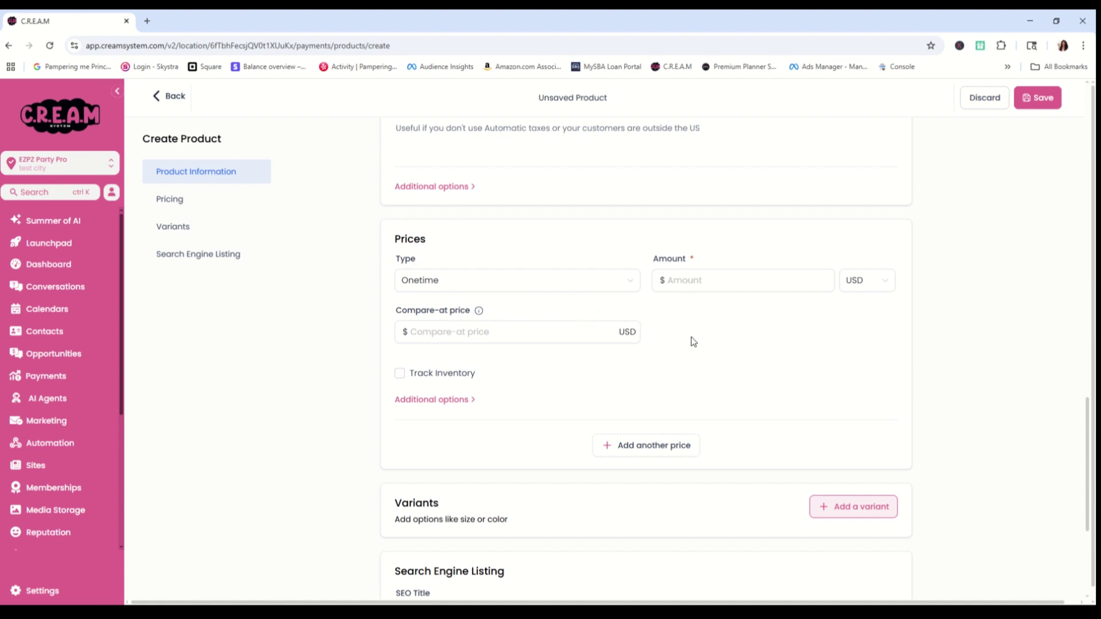
left_click(682, 286)
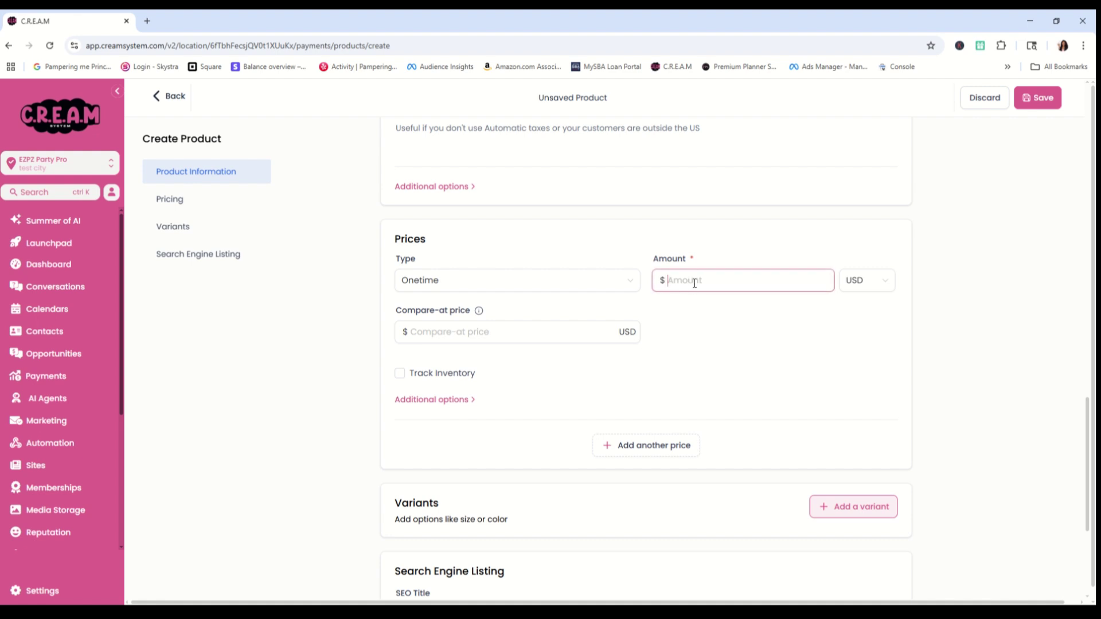
type("75")
left_click(440, 331)
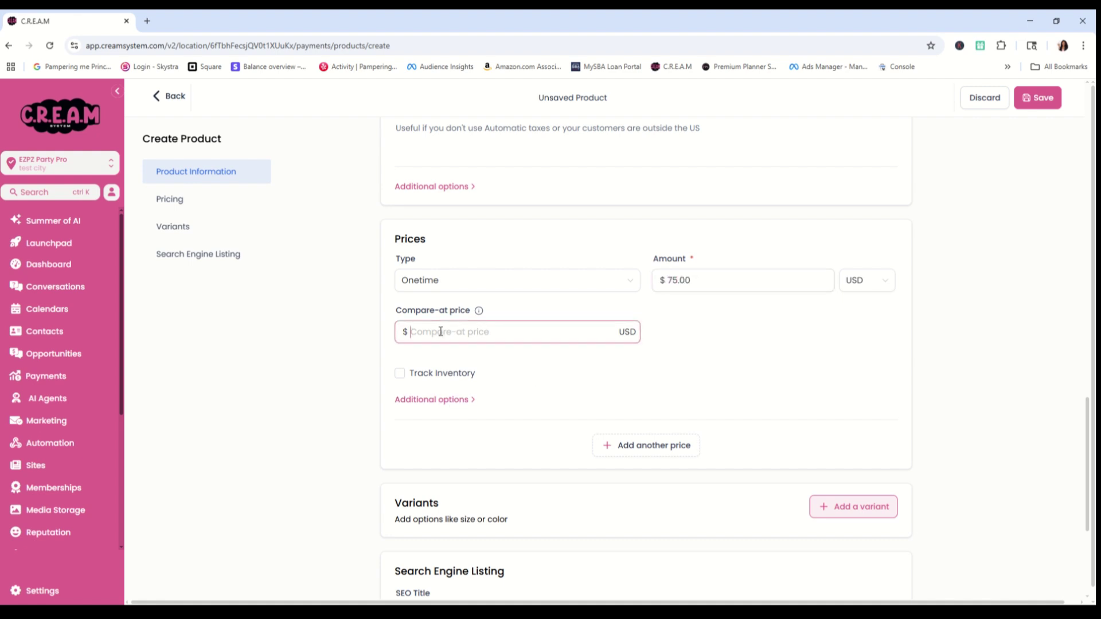
type("275")
left_click(1038, 106)
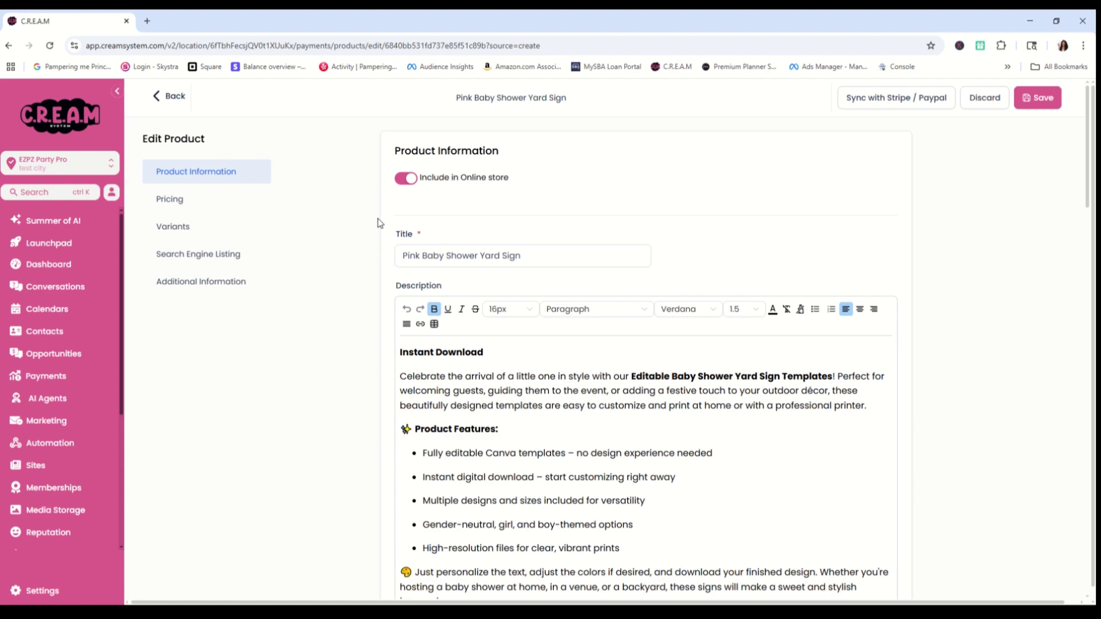
Open the product's $75 price entry and assign the uploaded "Adventure Begins" picture as its variant image.
left_click(176, 211)
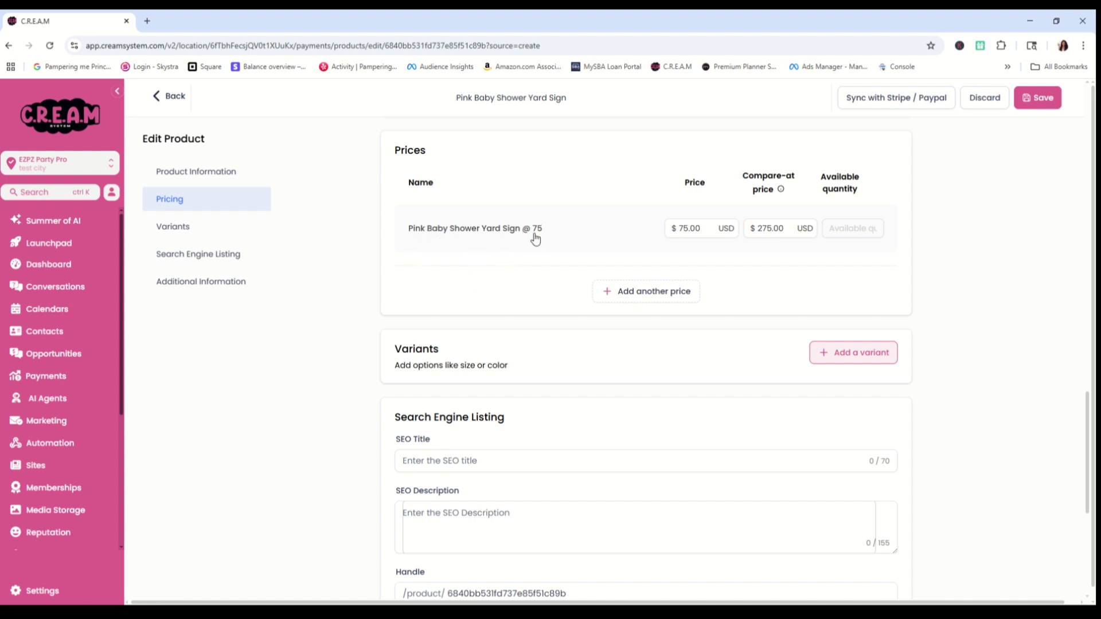
left_click(459, 231)
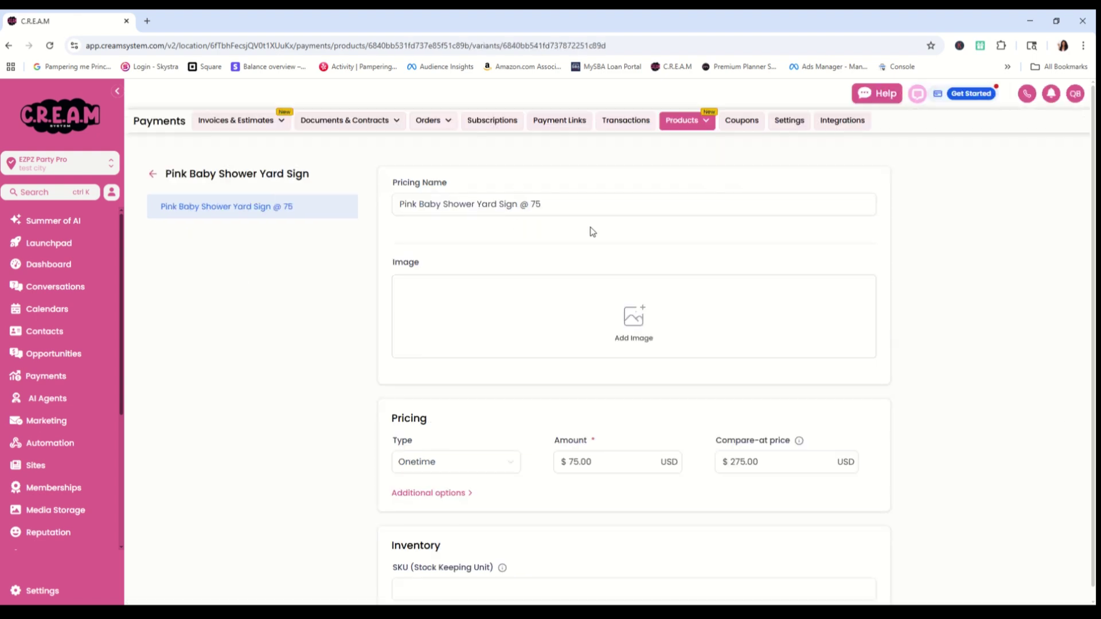
left_click(631, 330)
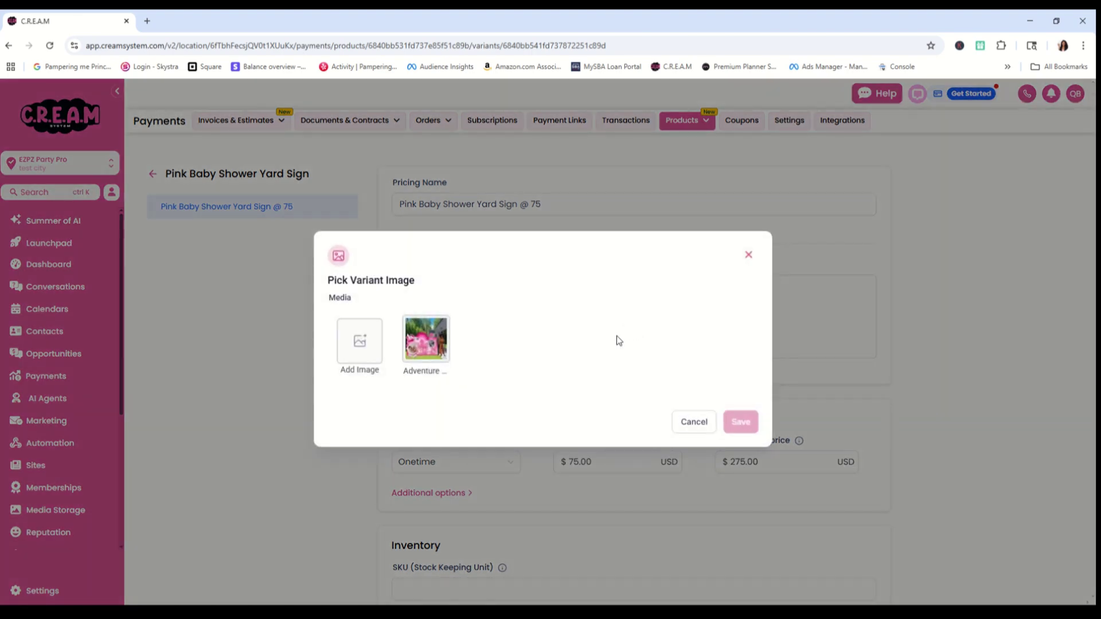
left_click(424, 359)
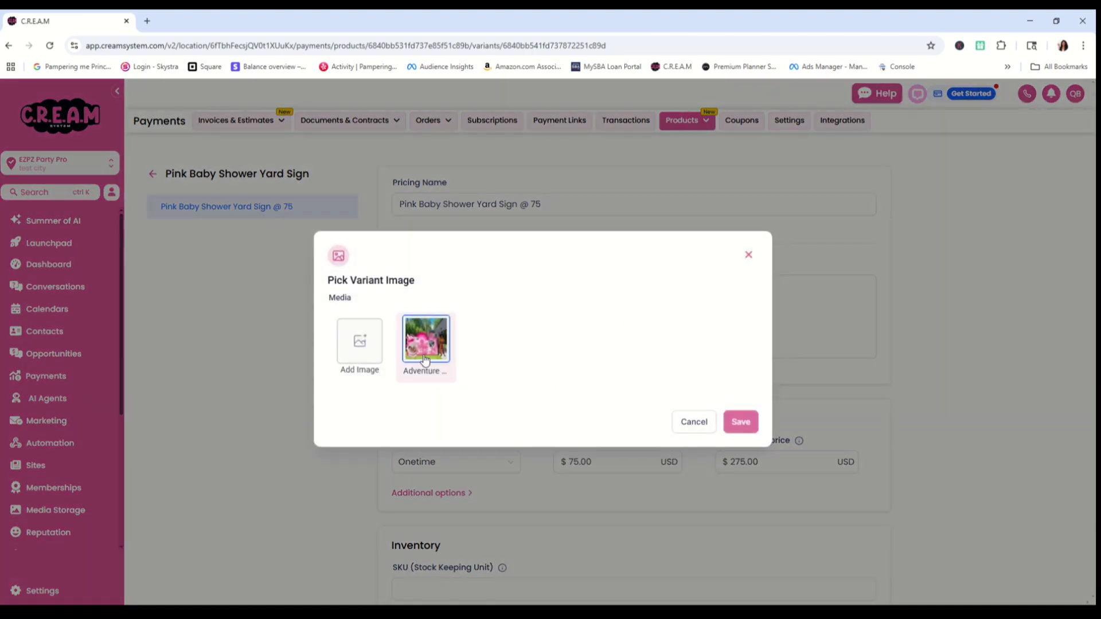
left_click(740, 422)
Set the price entry's delivery to Digital Product and upload "Pink Baby Shower Yard sign template.pdf" as its downloadable file.
scroll(785, 360, "down", 1)
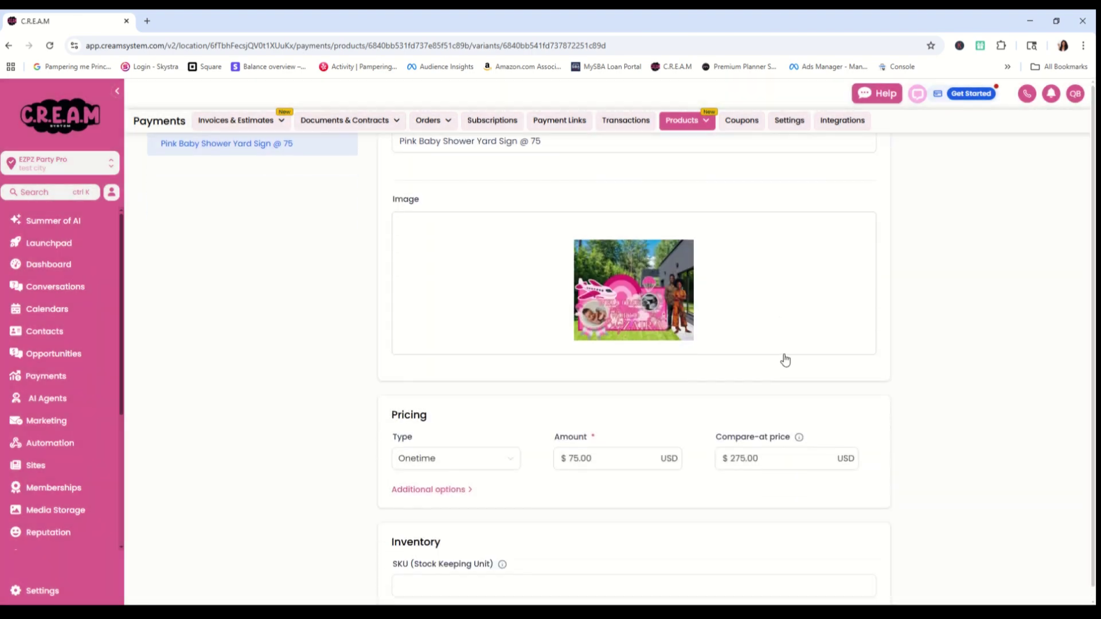
scroll(786, 360, "down", 6)
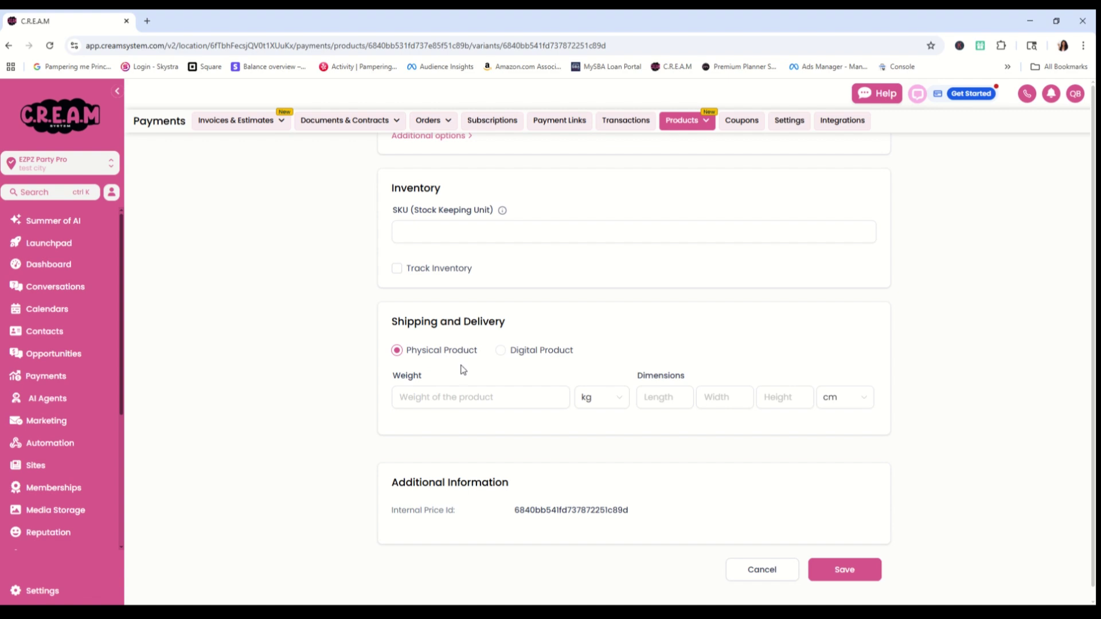
left_click(528, 355)
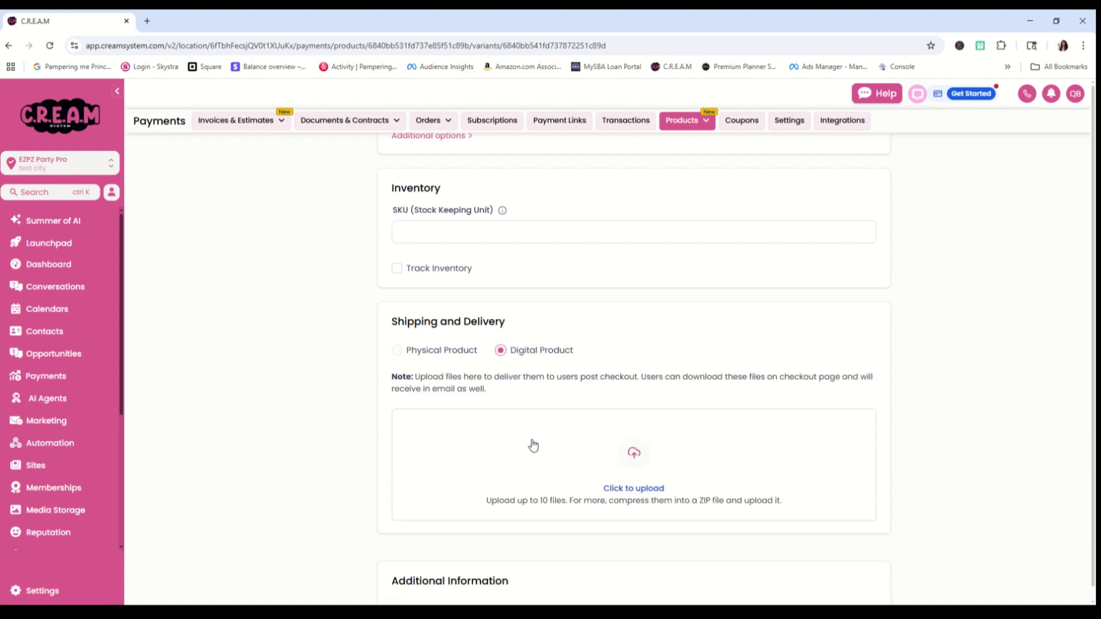
scroll(576, 490, "down", 2)
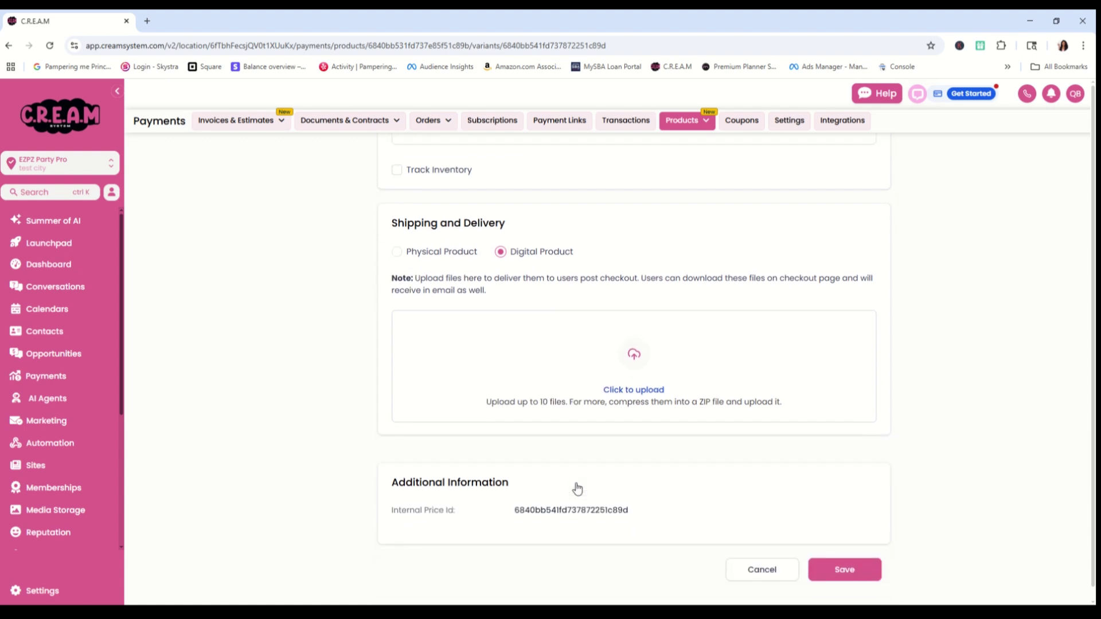
left_click(629, 392)
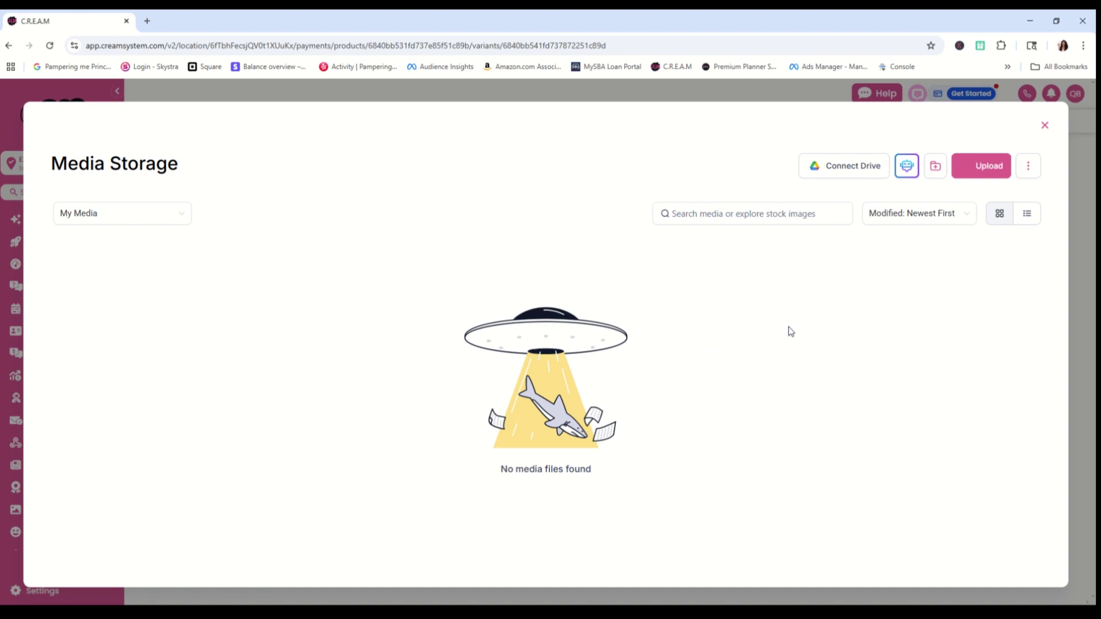
left_click(979, 177)
key("Return")
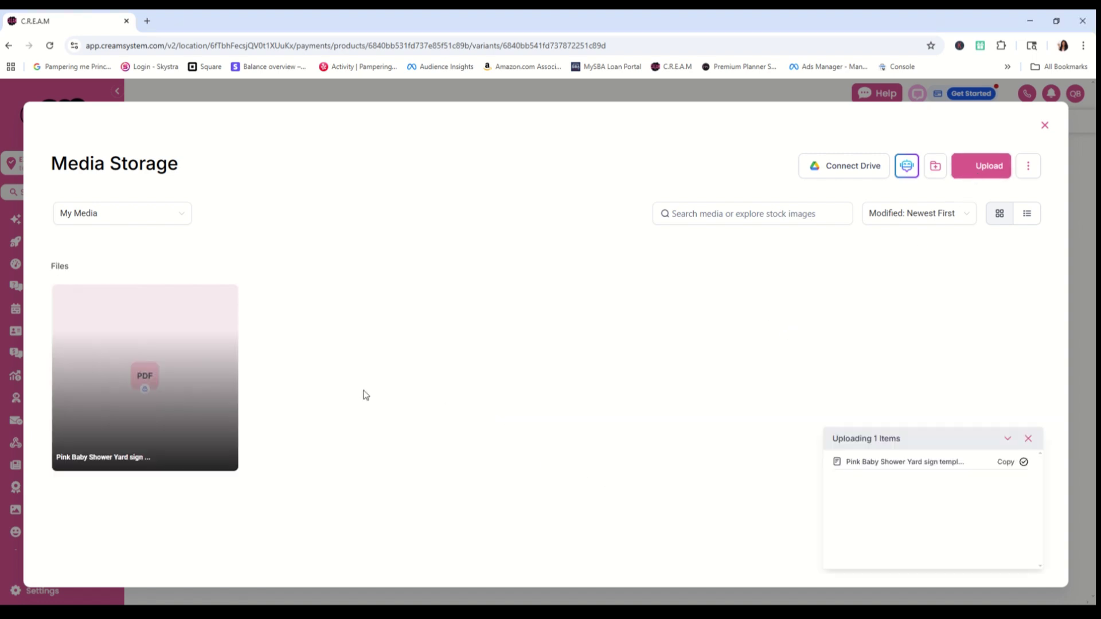
left_click(171, 391)
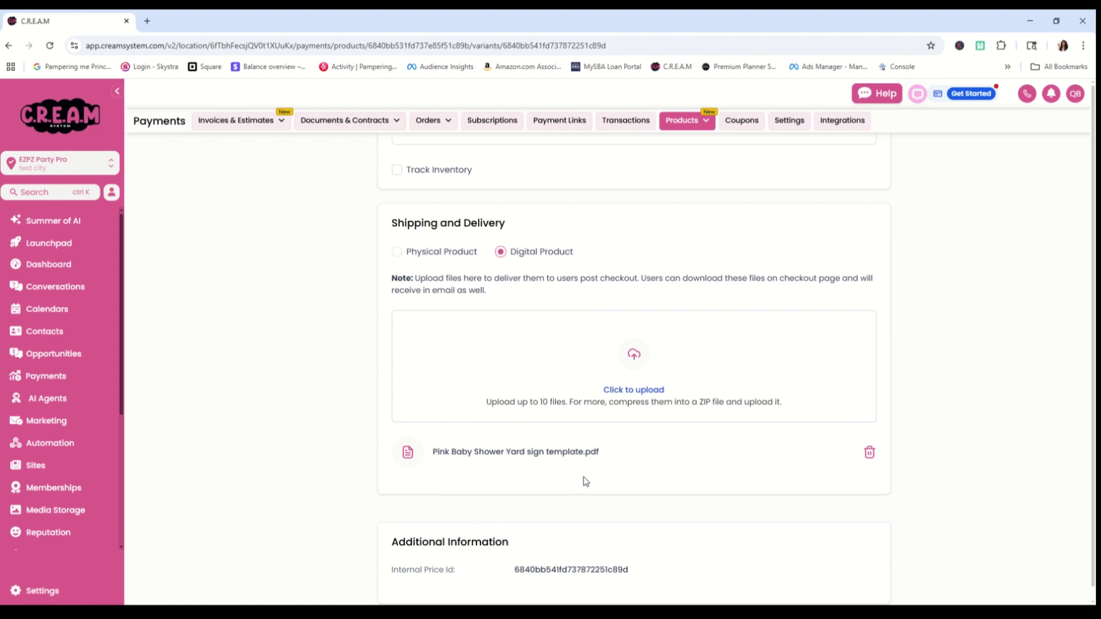
Save the price entry's image and digital delivery settings, and return to the product list.
scroll(609, 463, "up", 9)
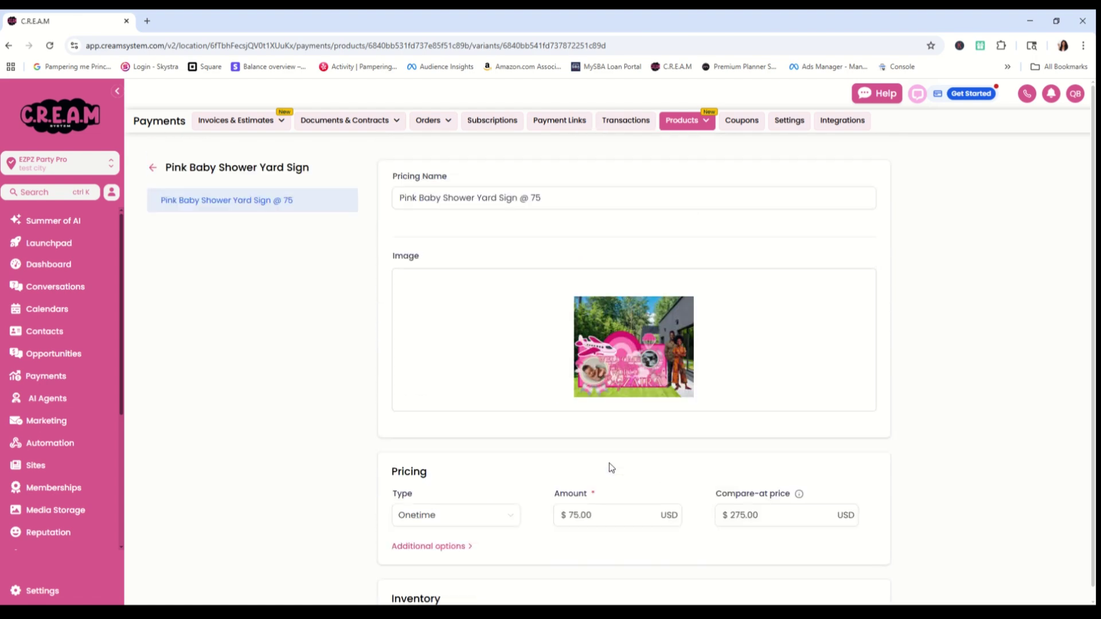
scroll(683, 445, "down", 10)
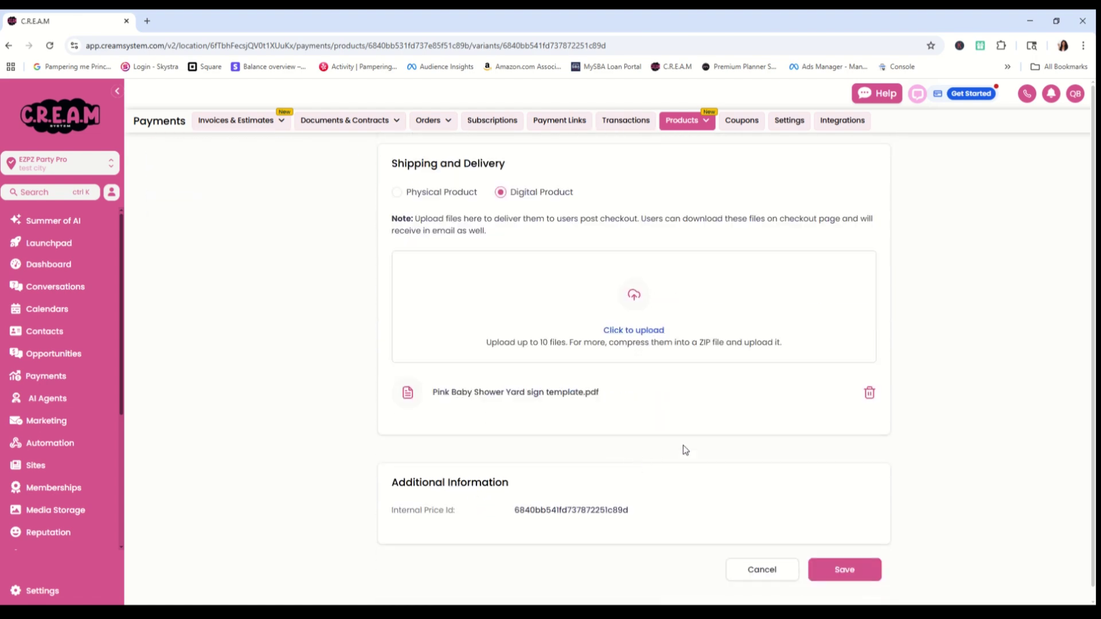
left_click(825, 559)
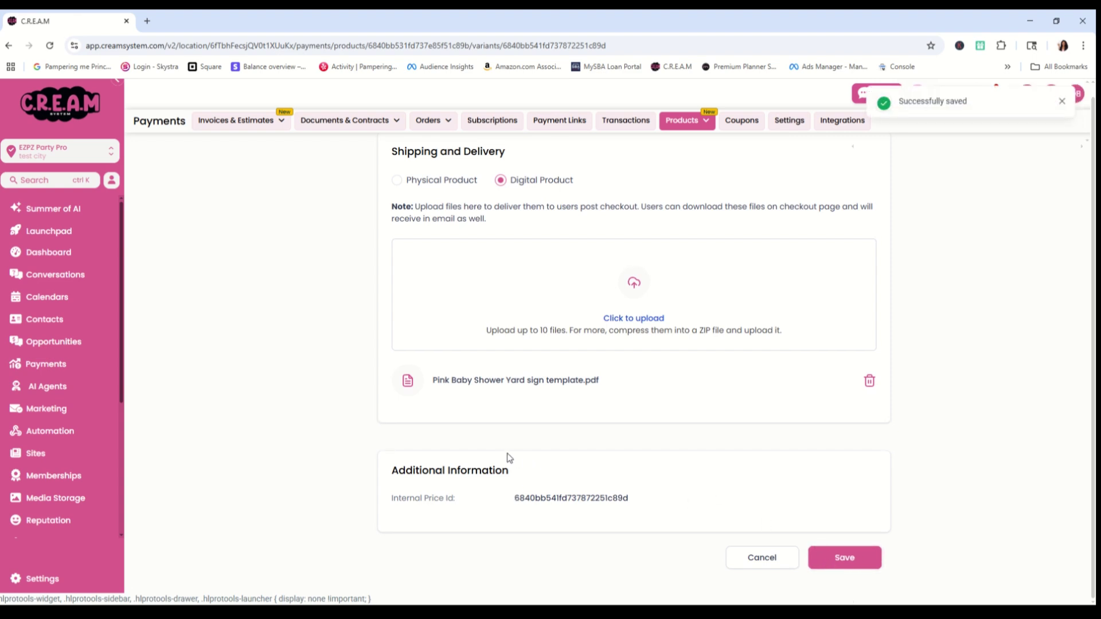
scroll(350, 402, "up", 8)
scroll(347, 402, "up", 3)
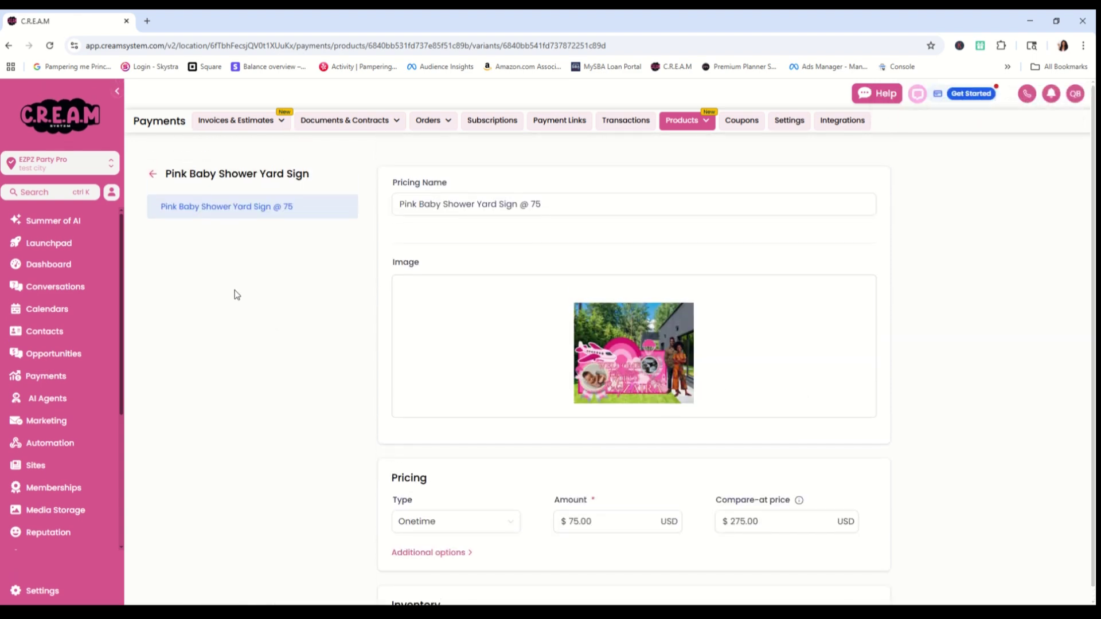
left_click(153, 175)
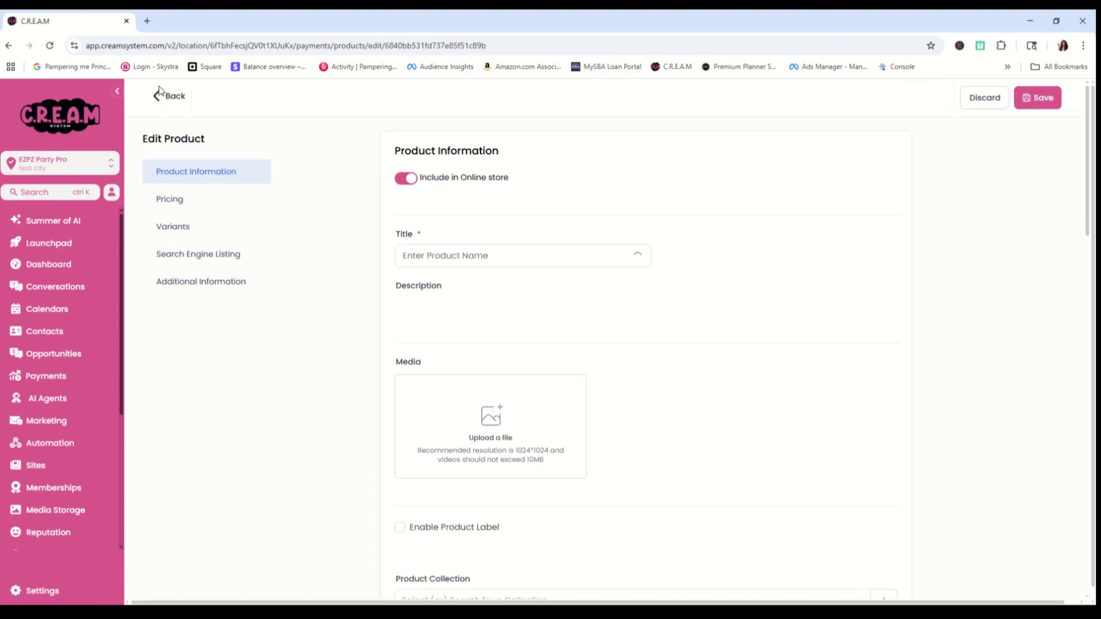
left_click(158, 95)
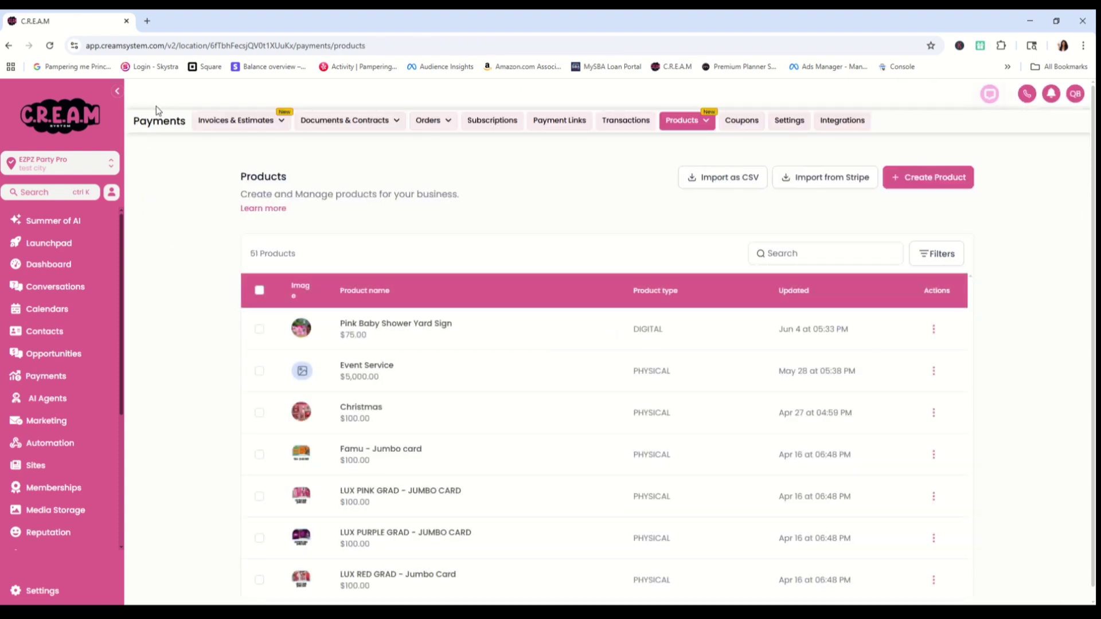